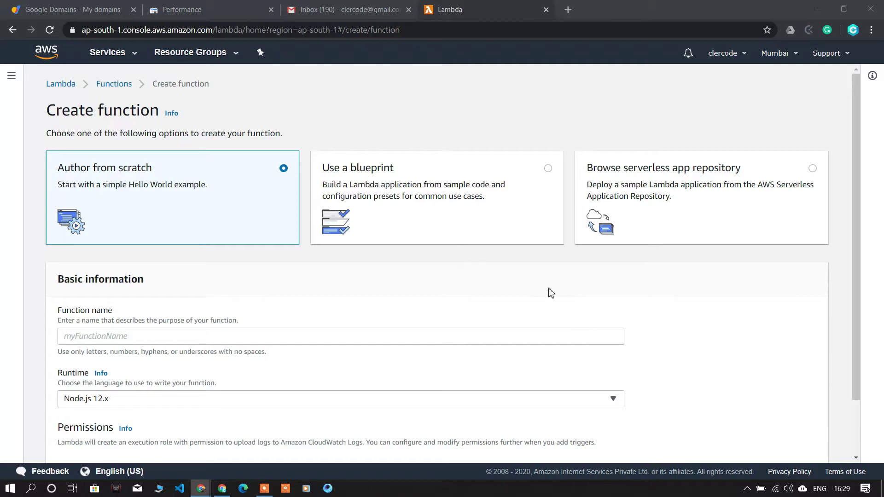
# - Choose to create the function from a blueprint and filter the blueprints by the keyword python
pyautogui.click(442, 201)
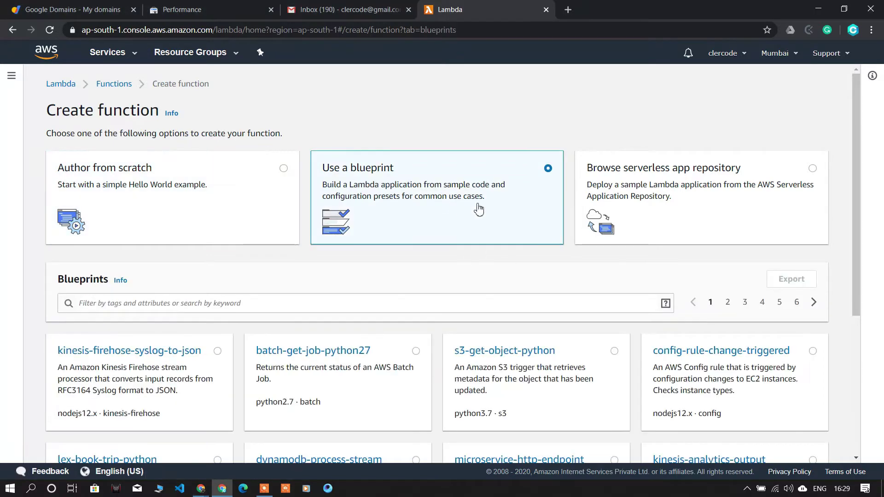
pyautogui.click(679, 182)
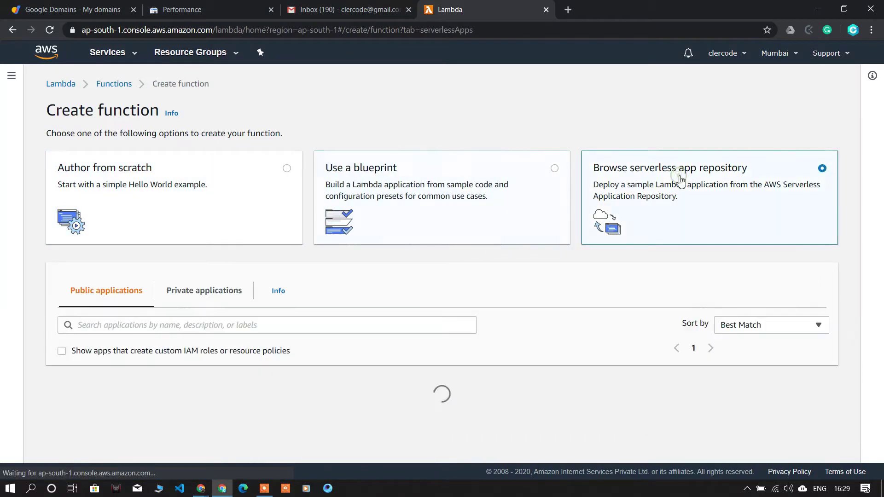
pyautogui.click(465, 186)
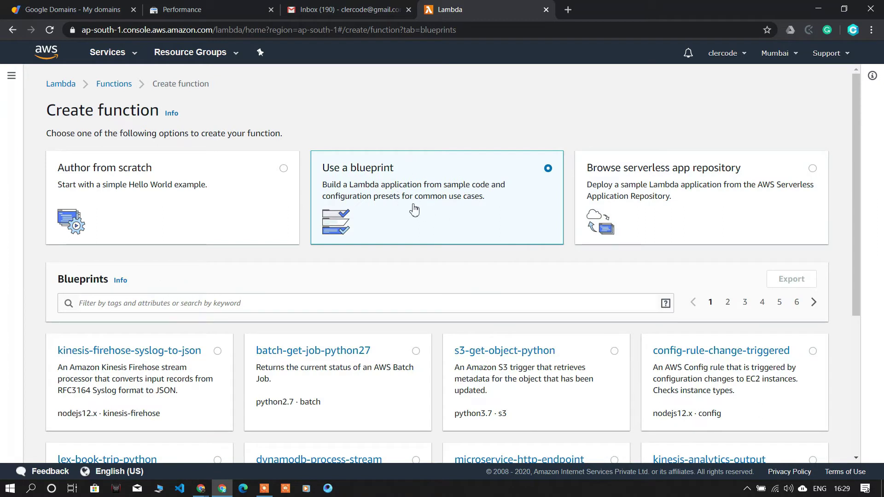
pyautogui.click(341, 306)
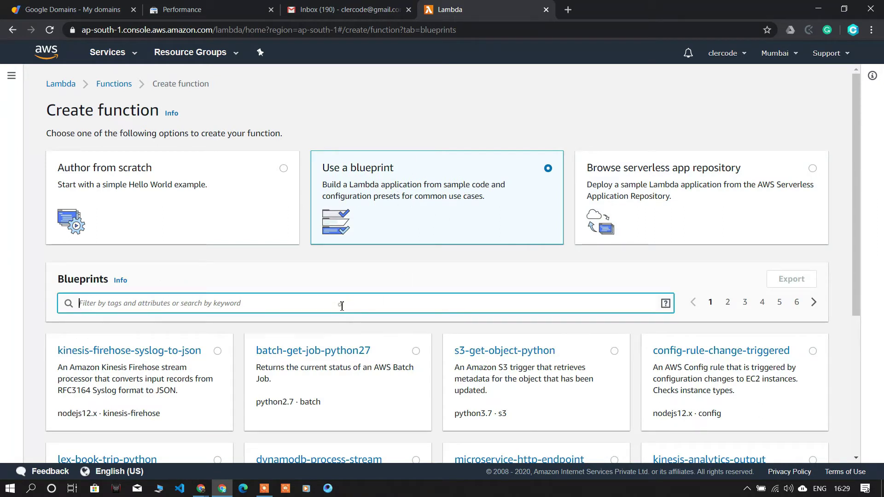
pyautogui.write('py')
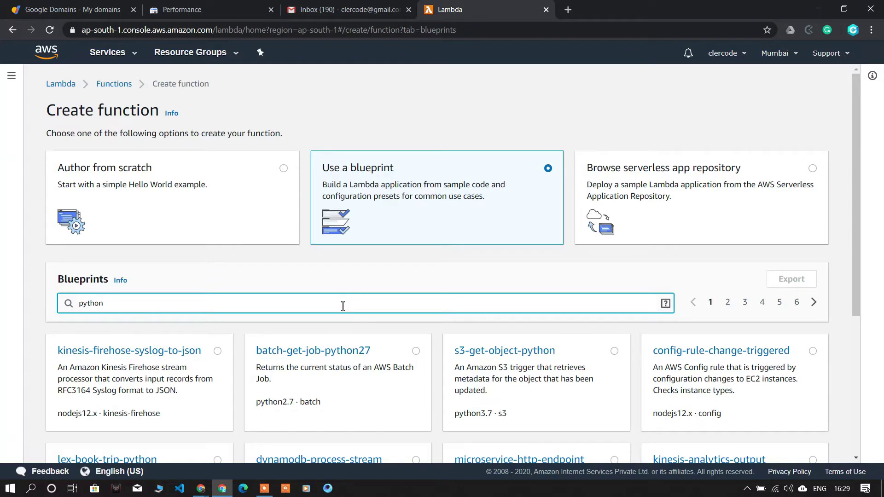
pyautogui.write('thon')
pyautogui.press('Return')
# - Select the hello-world-python blueprint and proceed to its configuration
pyautogui.scroll(-3, 334, 322)
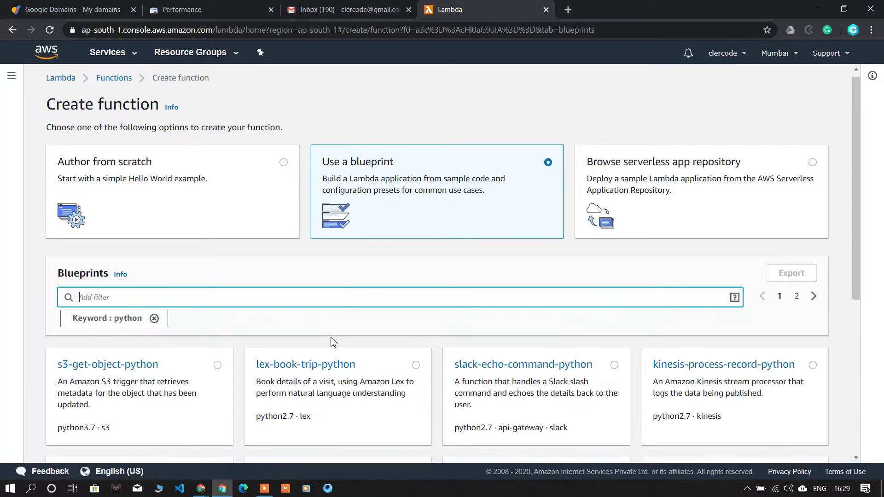
pyautogui.scroll(-4, 328, 301)
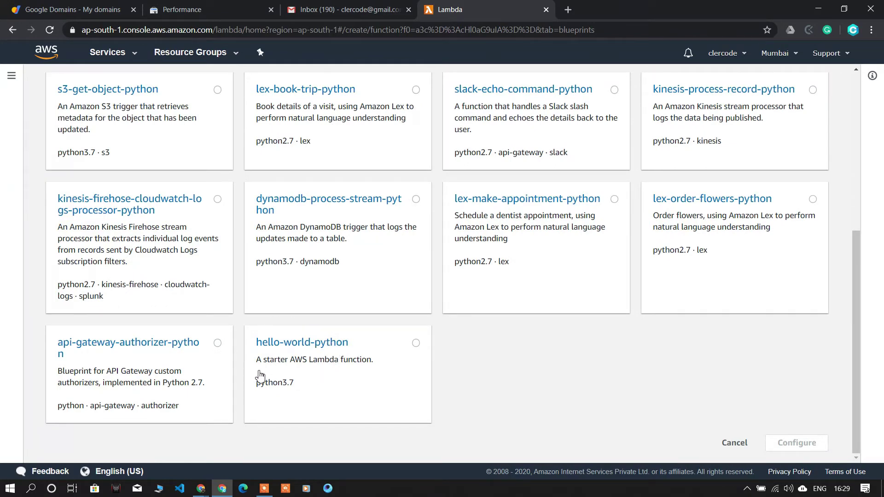
pyautogui.click(392, 352)
pyautogui.click(806, 444)
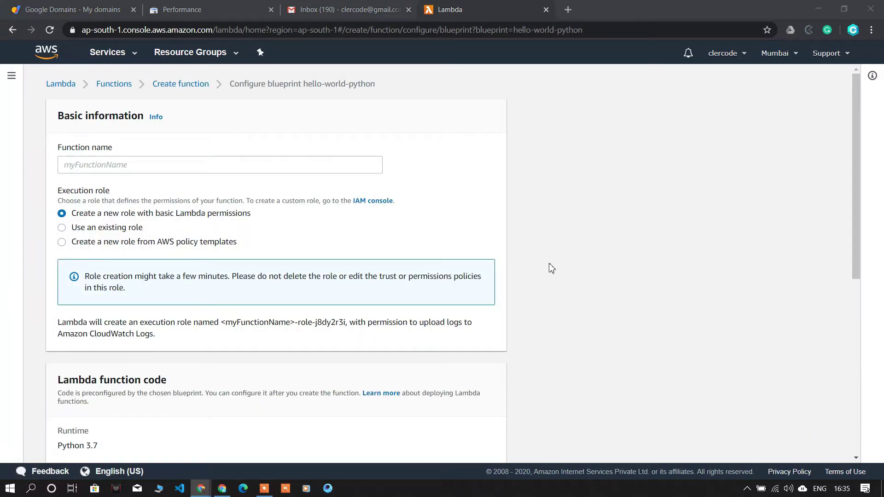
# - Name the function Test and create it with the preconfigured blueprint code
pyautogui.click(254, 166)
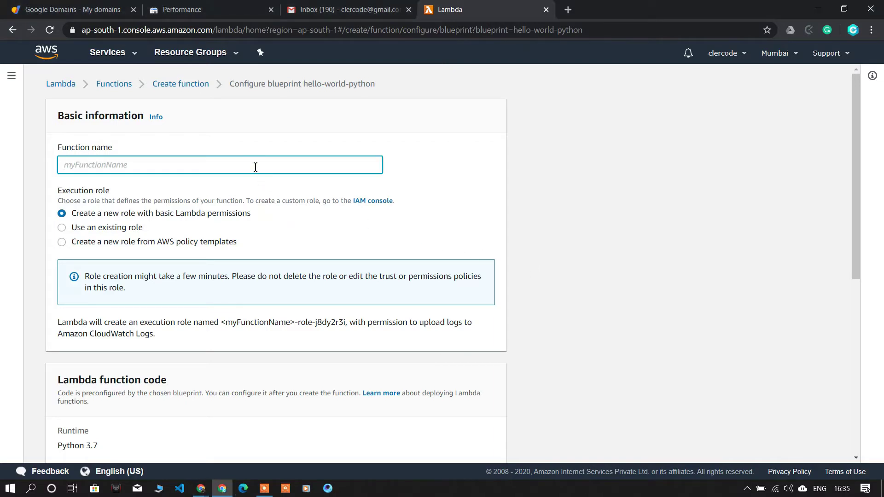
pyautogui.write('Test')
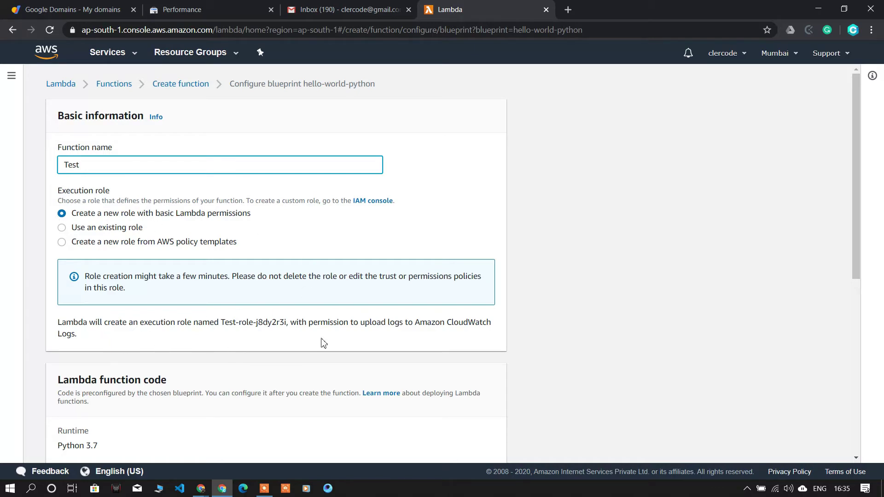
pyautogui.scroll(-5, 338, 344)
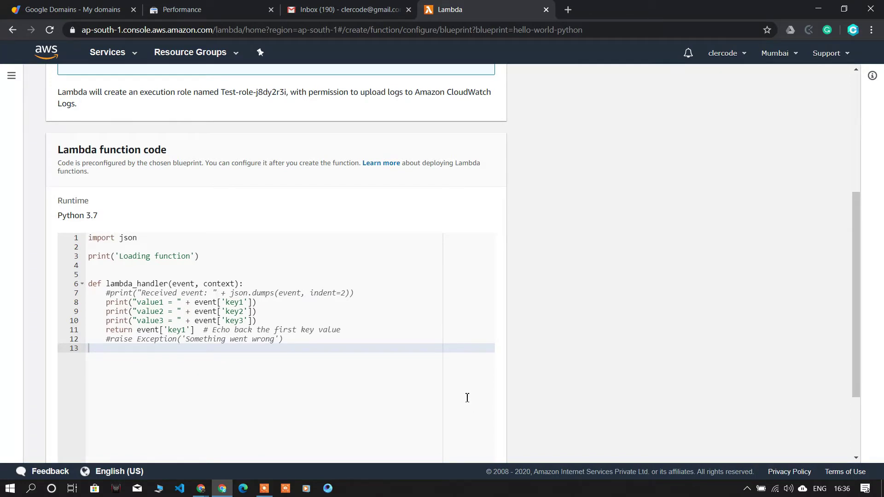
pyautogui.scroll(-3, 467, 398)
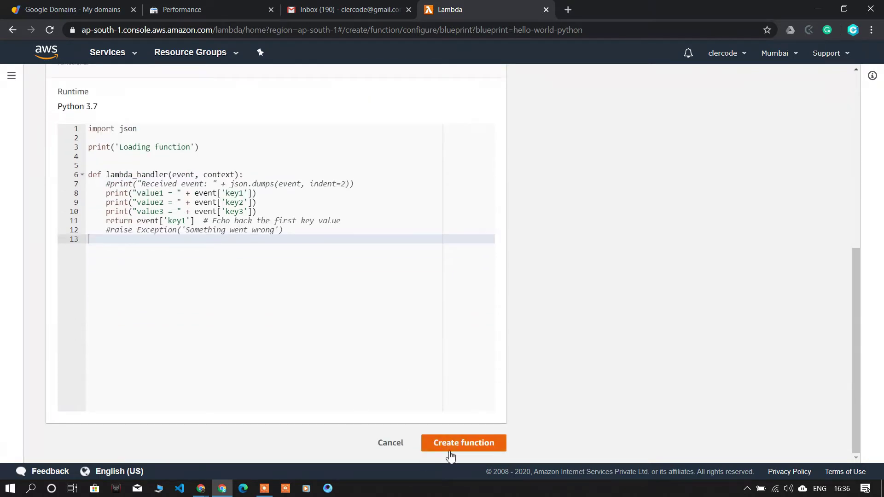
pyautogui.click(465, 442)
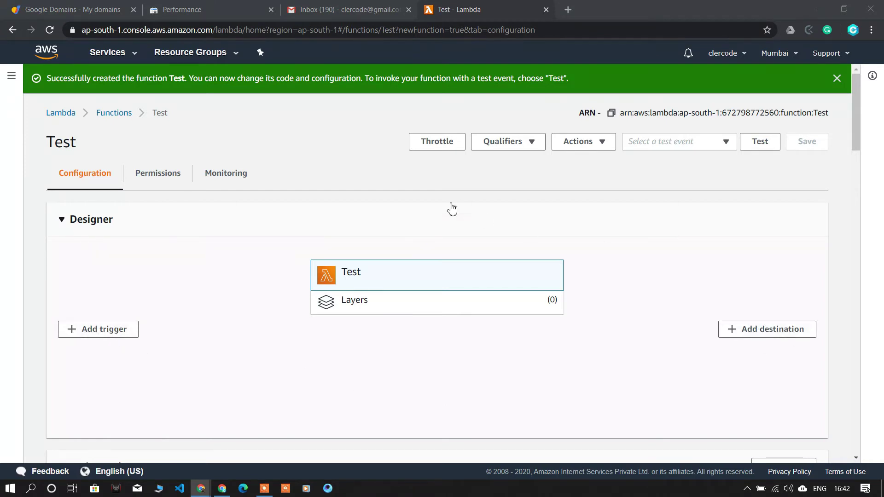
# - Uncomment the "Received event" print line in the lambda_handler code and save the file
pyautogui.scroll(-5, 286, 229)
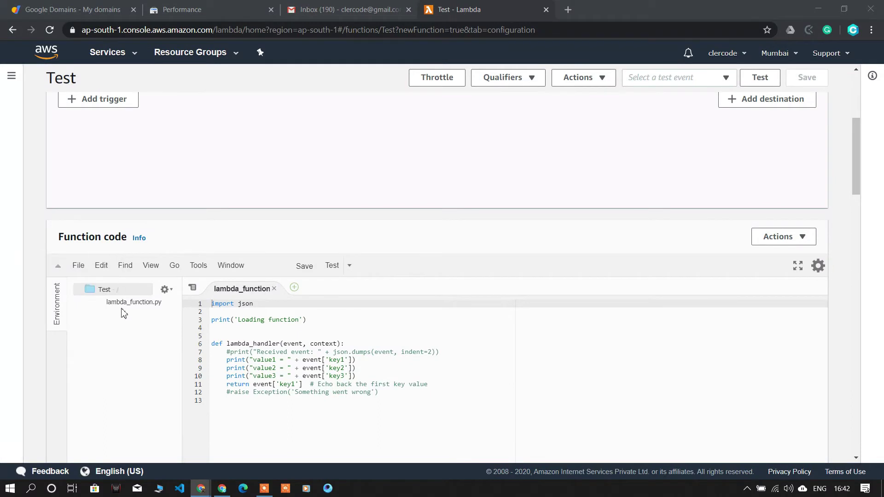
pyautogui.scroll(-2, 154, 339)
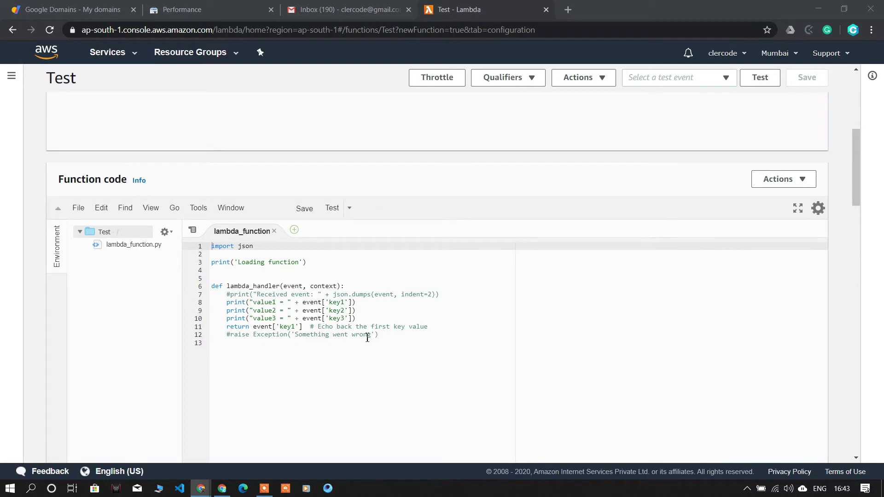
pyautogui.click(253, 296)
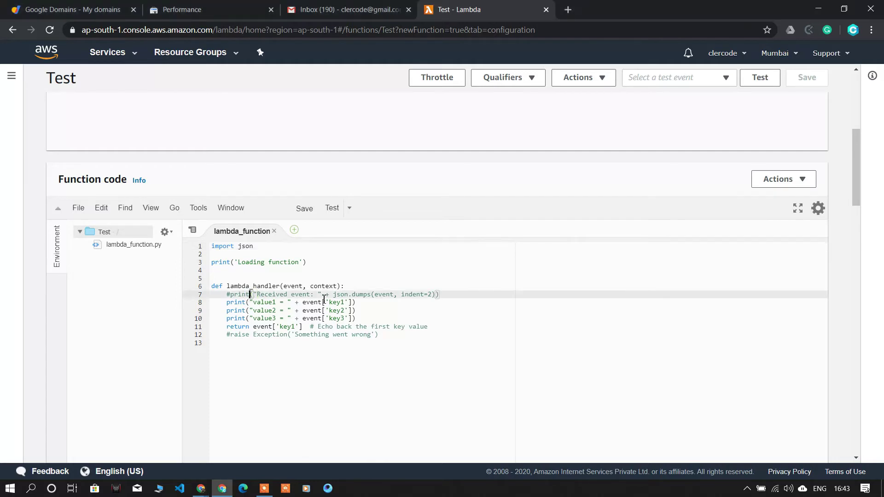
pyautogui.hotkey('ctrl', '/')
pyautogui.hotkey('ctrl', 's')
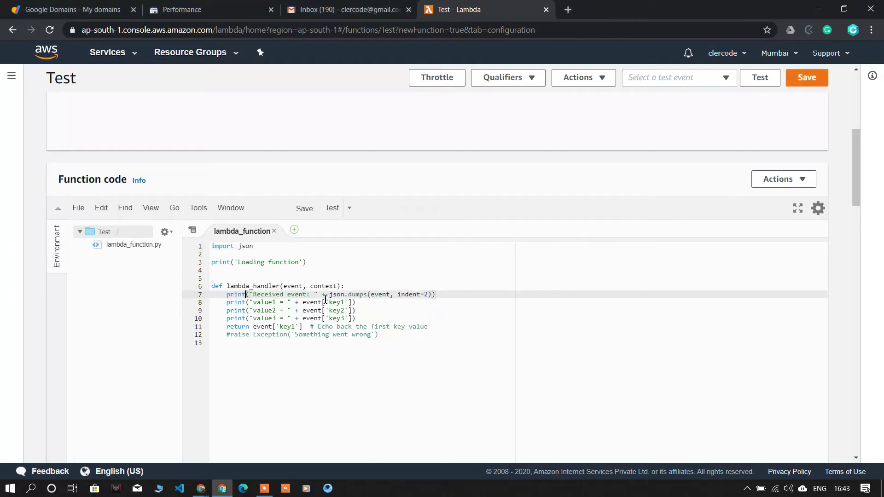
# - Replace the handler lines below the "Received event" print with return {"message": "Hello World"} and save the function
pyautogui.moveTo(407, 338); pyautogui.dragTo(226, 302)
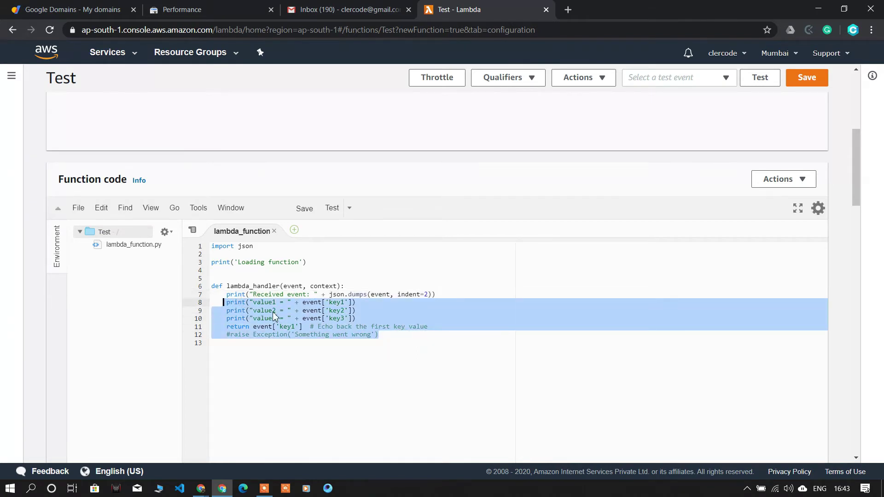
pyautogui.press('BackSpace')
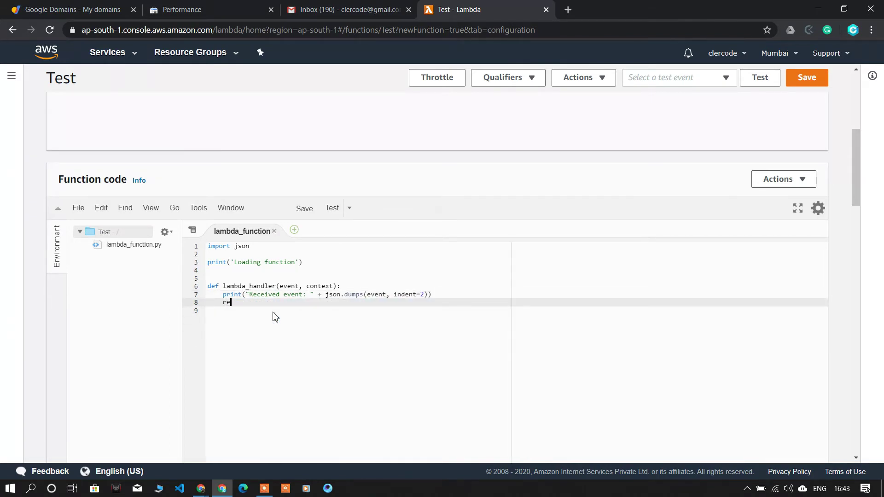
pyautogui.write('return {"message": "Hello World')
pyautogui.scroll(-3, 420, 286)
pyautogui.scroll(3, 421, 286)
pyautogui.click(811, 84)
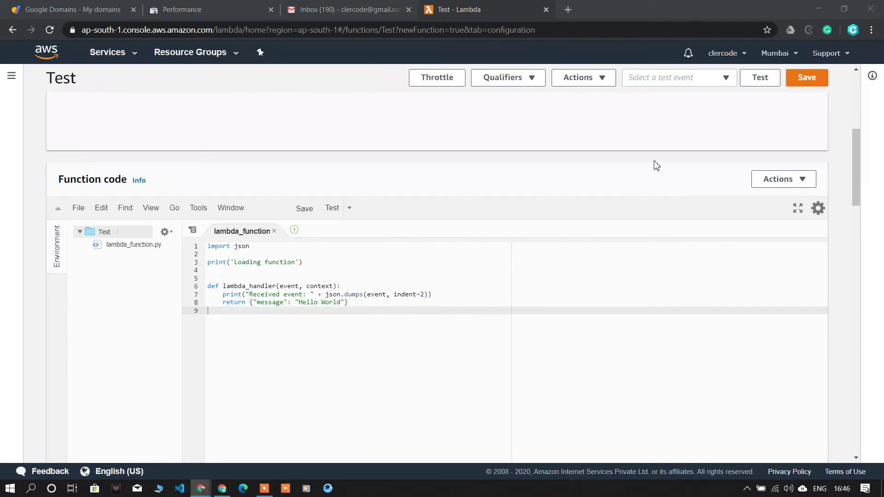
# - Create a new test event named test from the hello-world template
pyautogui.click(696, 82)
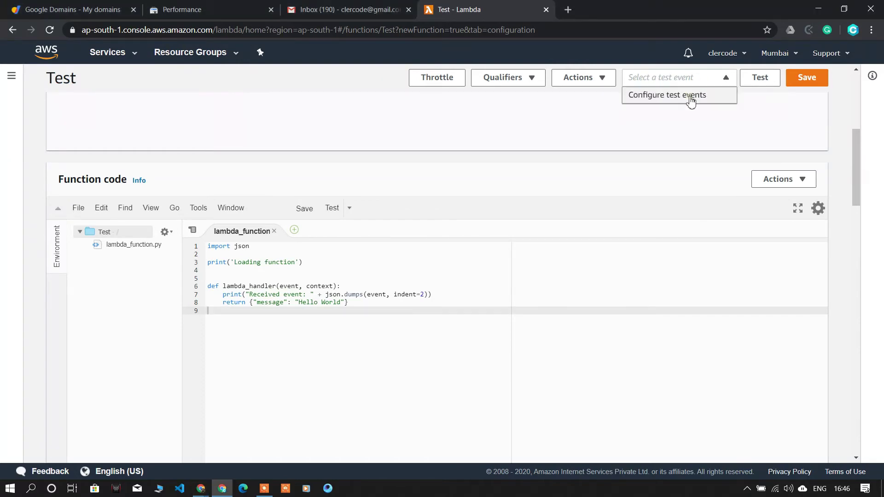
pyautogui.click(691, 95)
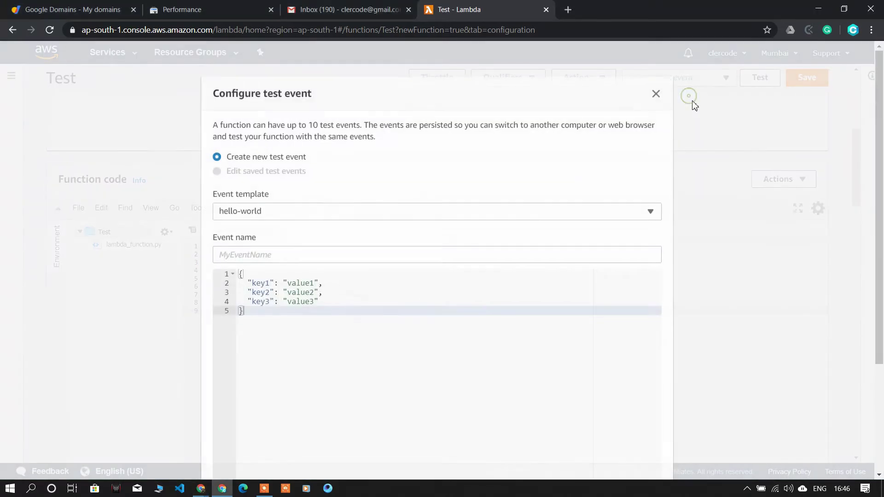
pyautogui.click(275, 255)
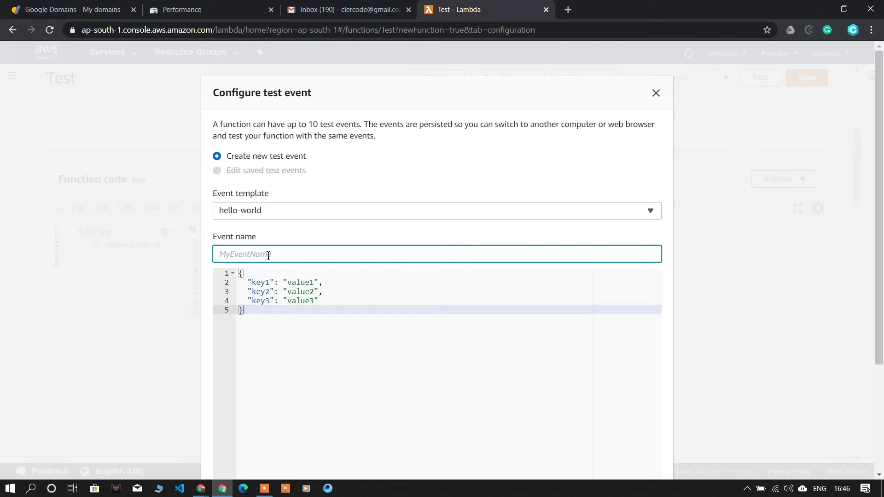
pyautogui.write('test')
pyautogui.scroll(-3, 551, 316)
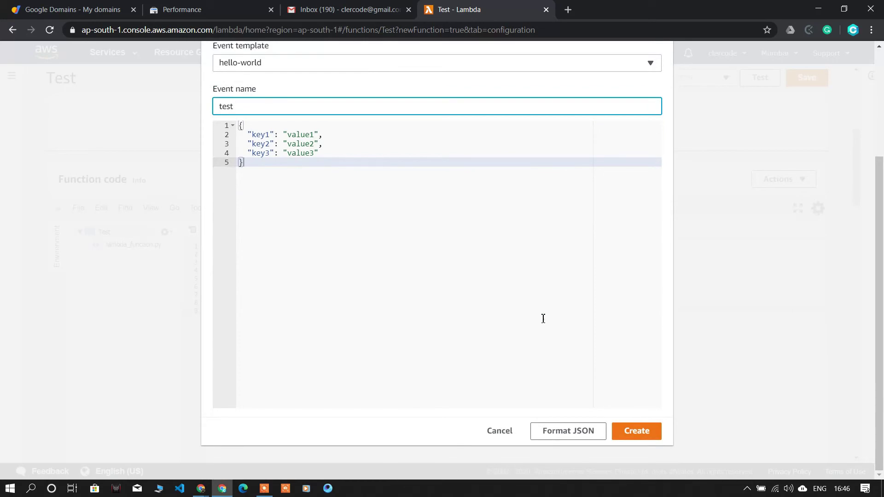
pyautogui.click(651, 434)
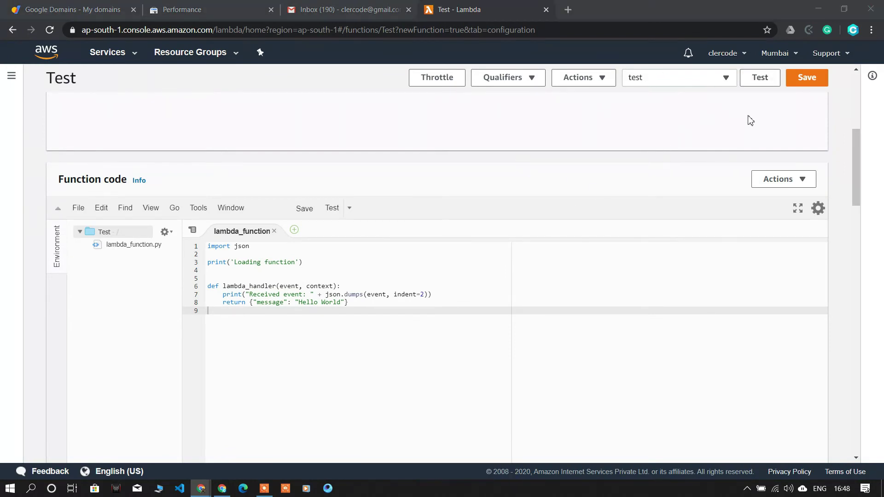
# - Run the function with the test event and expand the execution result details
pyautogui.click(762, 81)
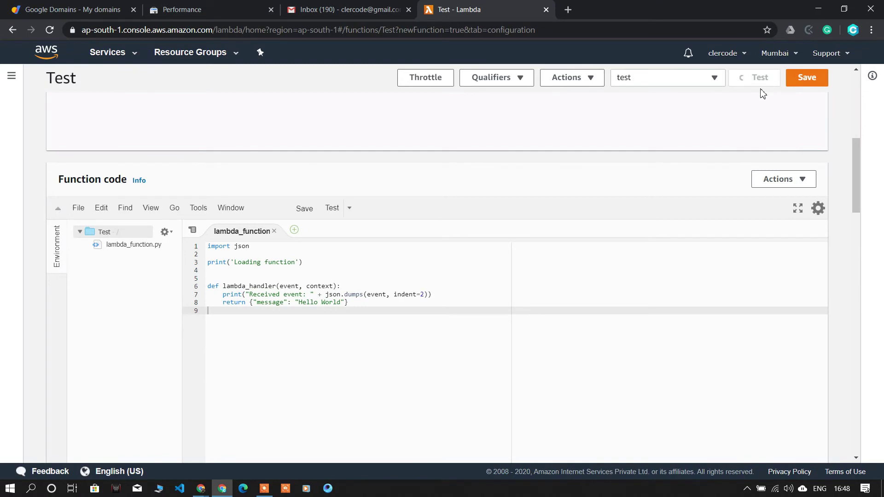
pyautogui.scroll(1, 756, 106)
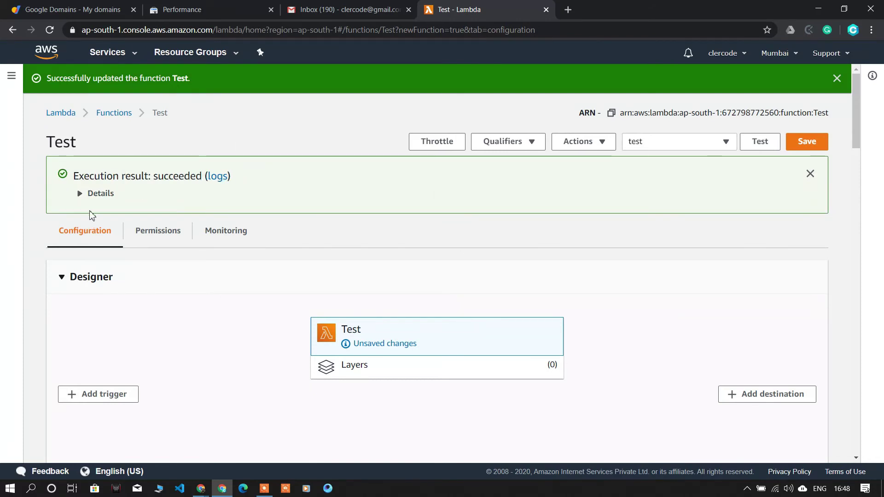
pyautogui.click(95, 194)
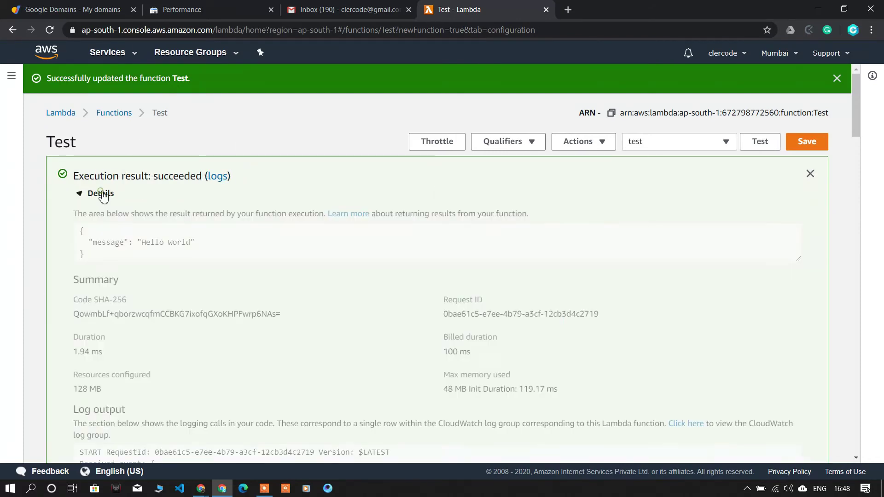
# - Examine the returned message, summary and log output of the test run, and dismiss the execution result
pyautogui.click(92, 254)
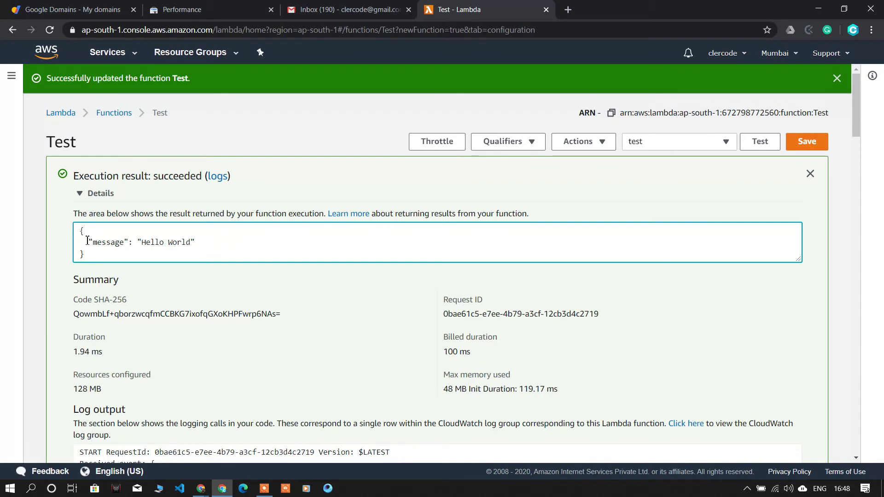
pyautogui.moveTo(88, 242); pyautogui.dragTo(175, 309)
pyautogui.scroll(-3, 175, 309)
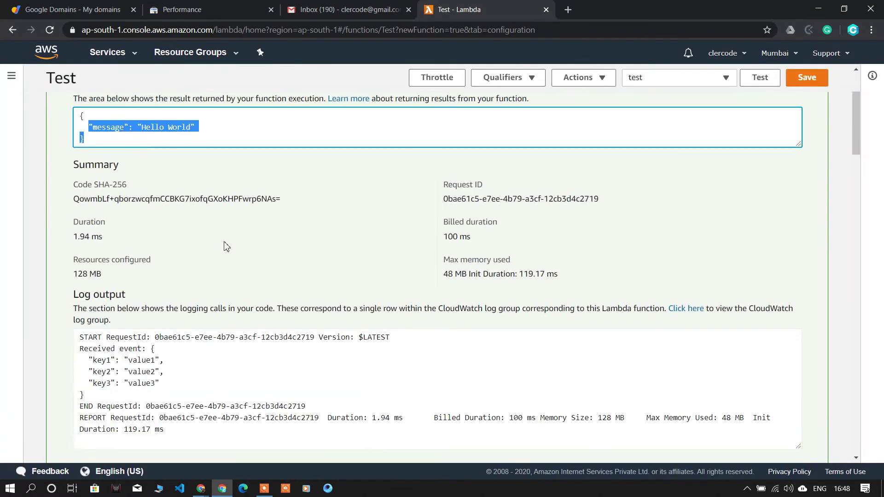
pyautogui.click(225, 245)
pyautogui.scroll(-1, 224, 259)
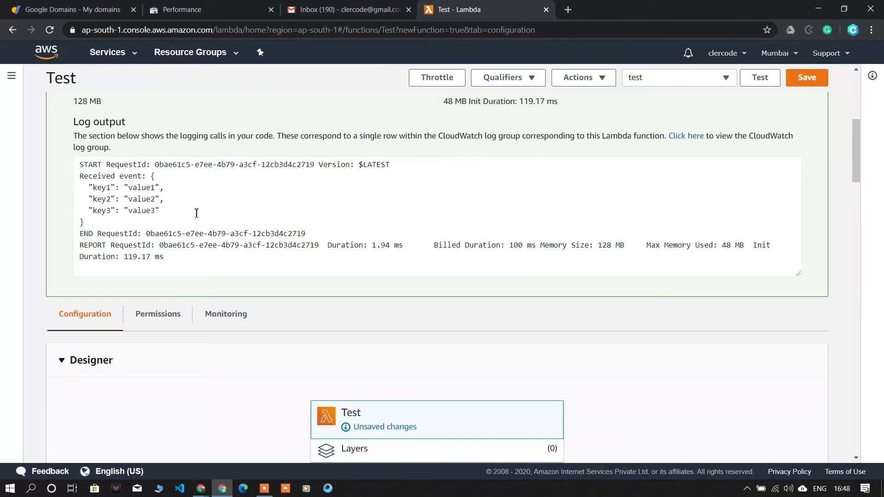
pyautogui.scroll(6, 297, 240)
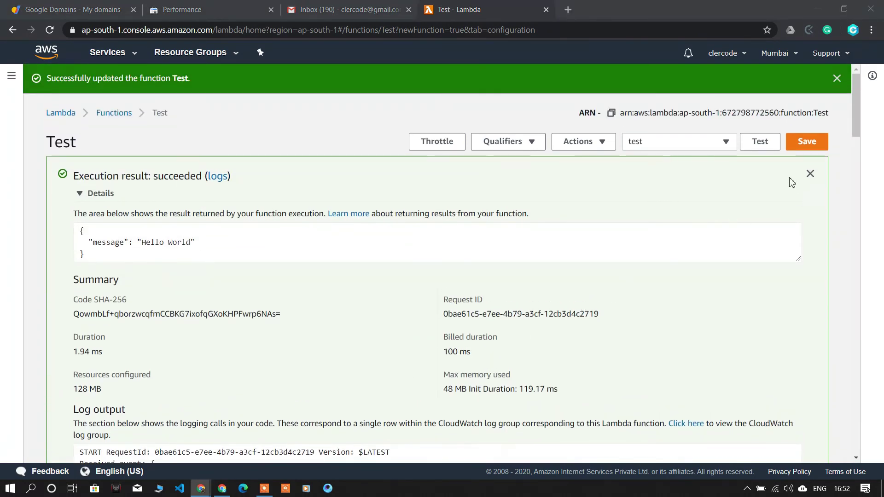
pyautogui.click(810, 174)
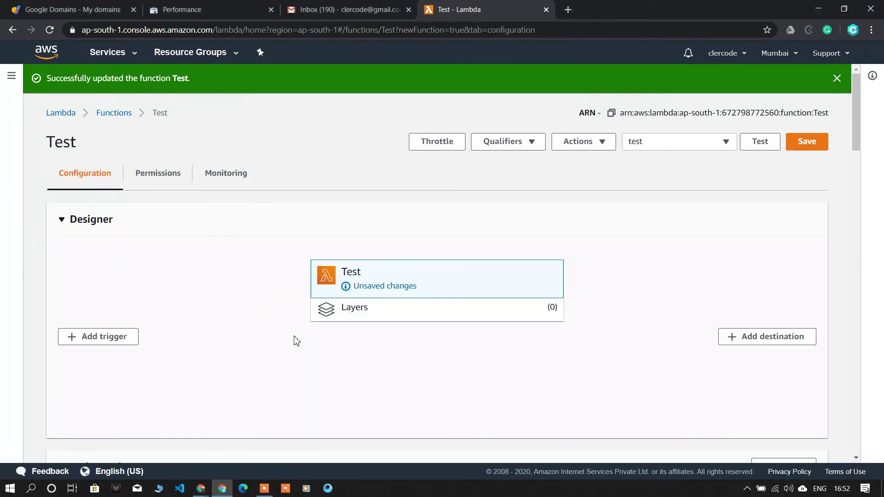
# - Open the monitoring view of the Test function to see its CloudWatch metrics
pyautogui.scroll(-5, 332, 354)
pyautogui.scroll(5, 333, 353)
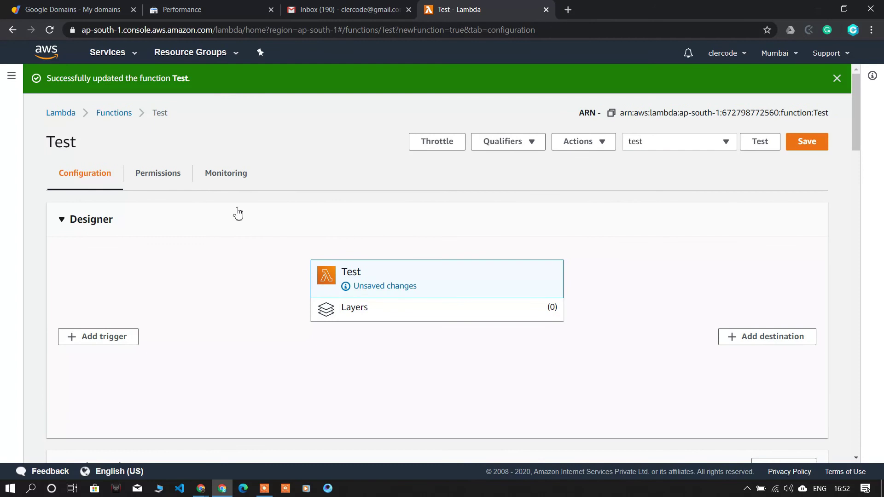
pyautogui.click(234, 177)
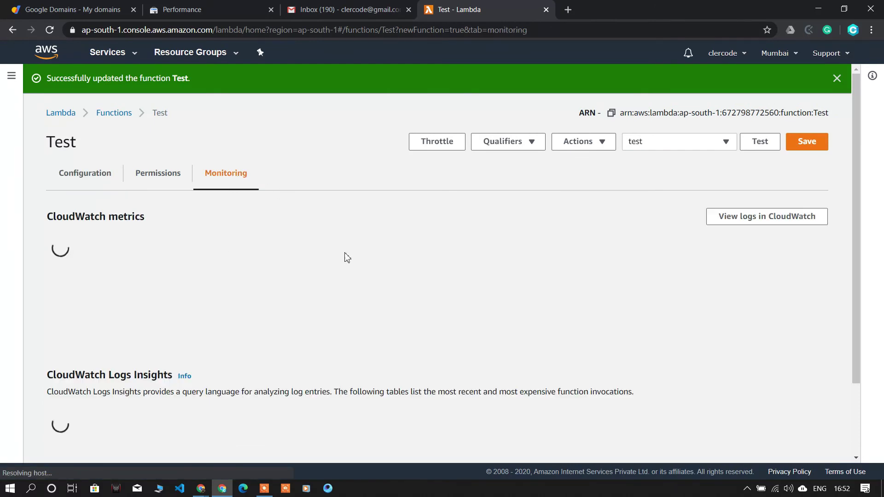
# - View the Test function's logs in CloudWatch, open its log stream and examine the start, received event and end entries
pyautogui.click(746, 223)
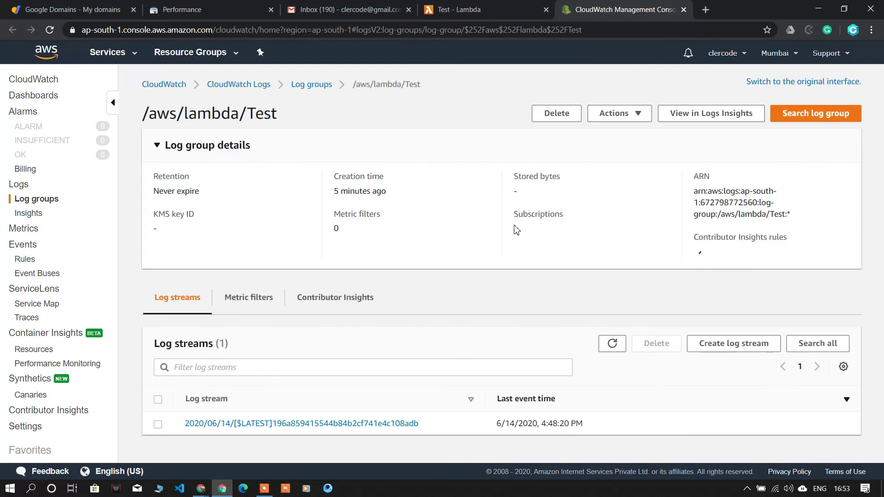
pyautogui.click(302, 426)
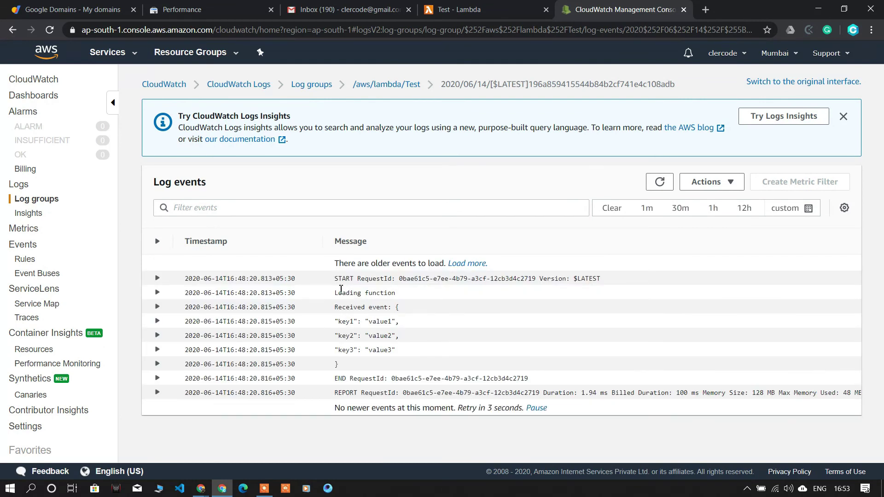
pyautogui.moveTo(341, 279); pyautogui.dragTo(369, 283)
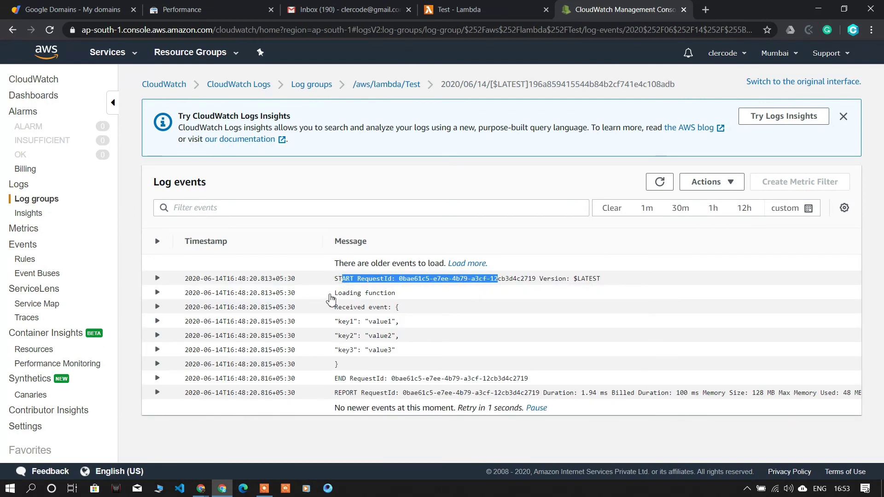
pyautogui.moveTo(334, 293); pyautogui.dragTo(386, 336)
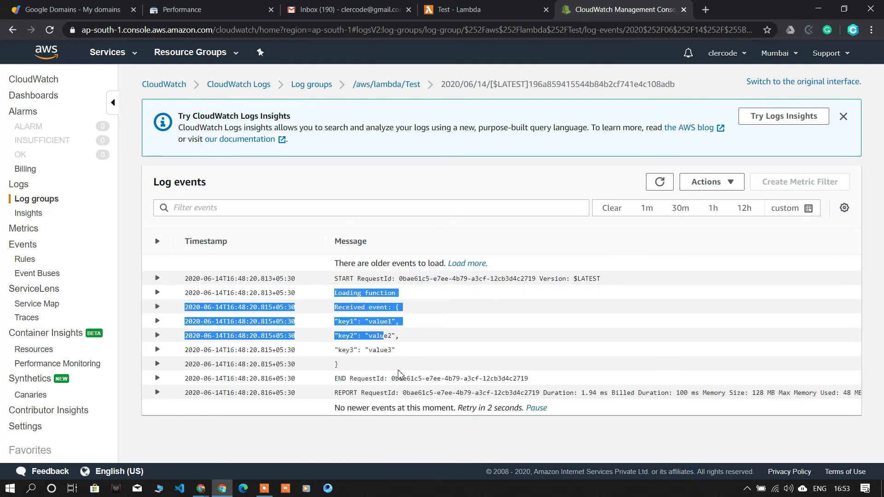
pyautogui.moveTo(347, 362); pyautogui.dragTo(378, 378)
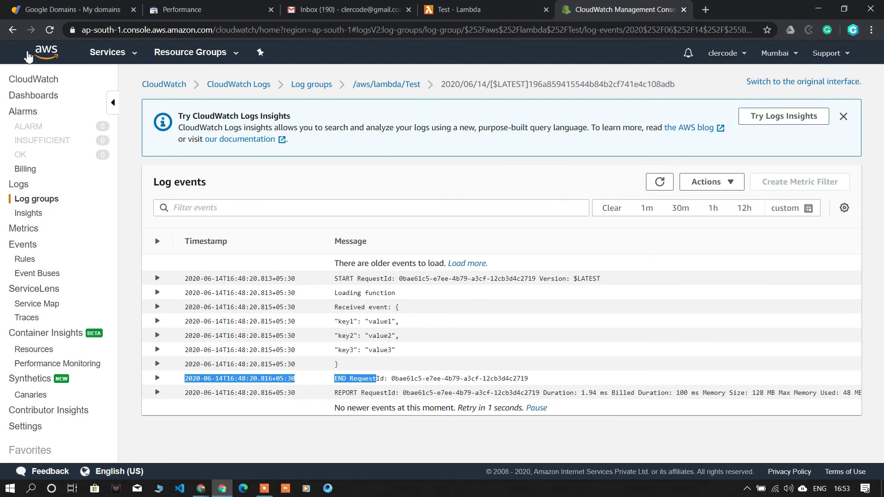
# - Return to the /aws/lambda/Test log group, close the CloudWatch page and go back to the function's monitoring view
pyautogui.click(12, 30)
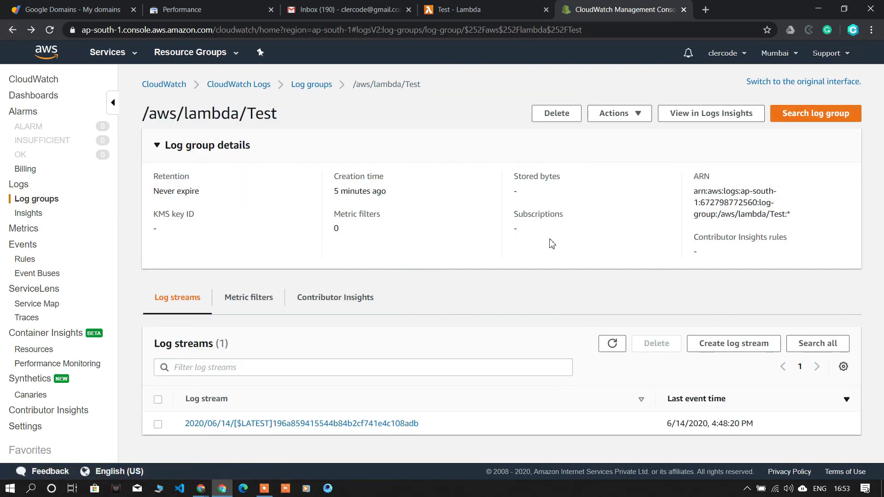
pyautogui.click(683, 10)
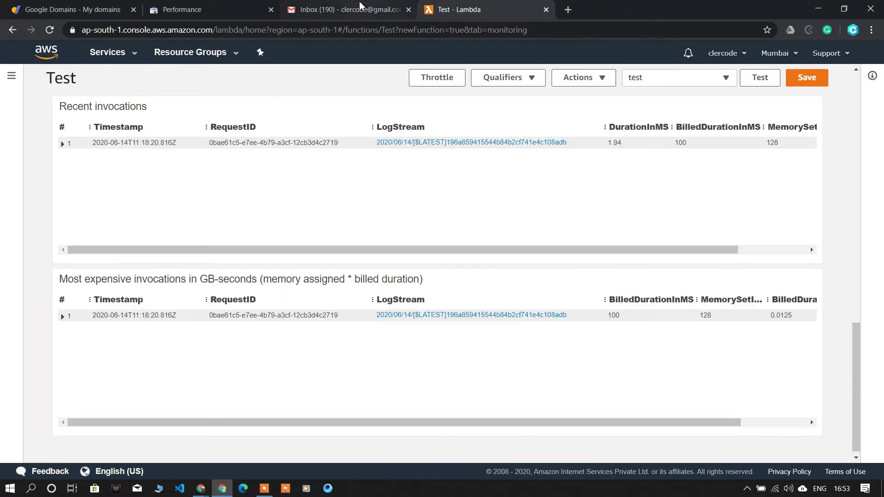
pyautogui.scroll(5, 443, 186)
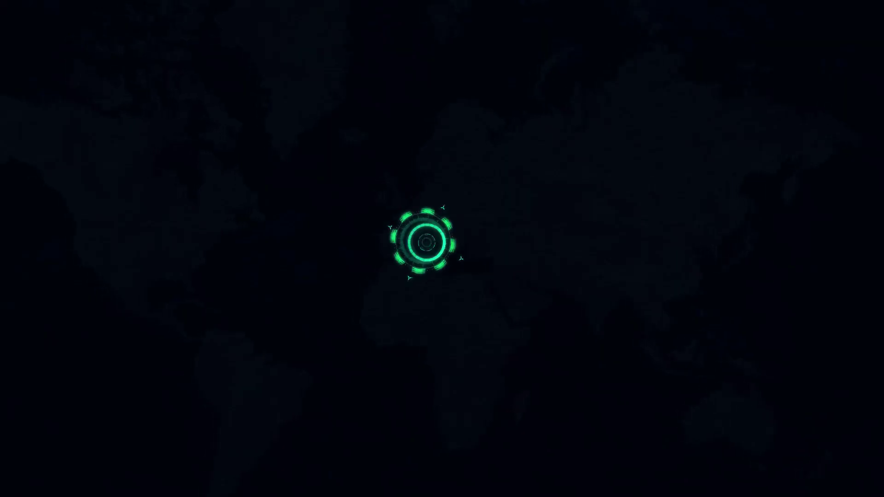